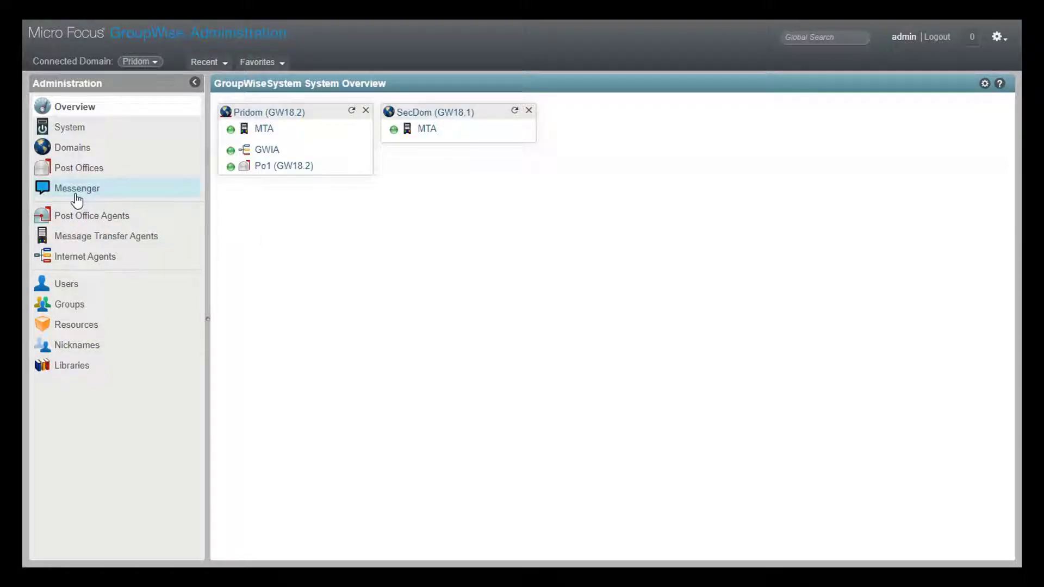
Open the MessengerService DefaultPolicy to view File Transfer and the 1024 KB maximum file size
double_click(77, 191)
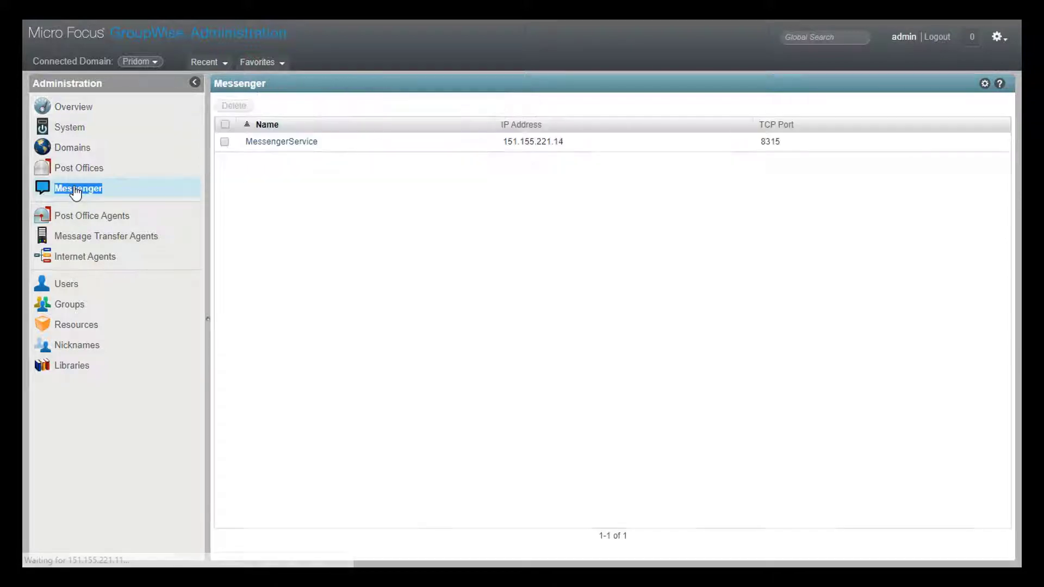
click(283, 142)
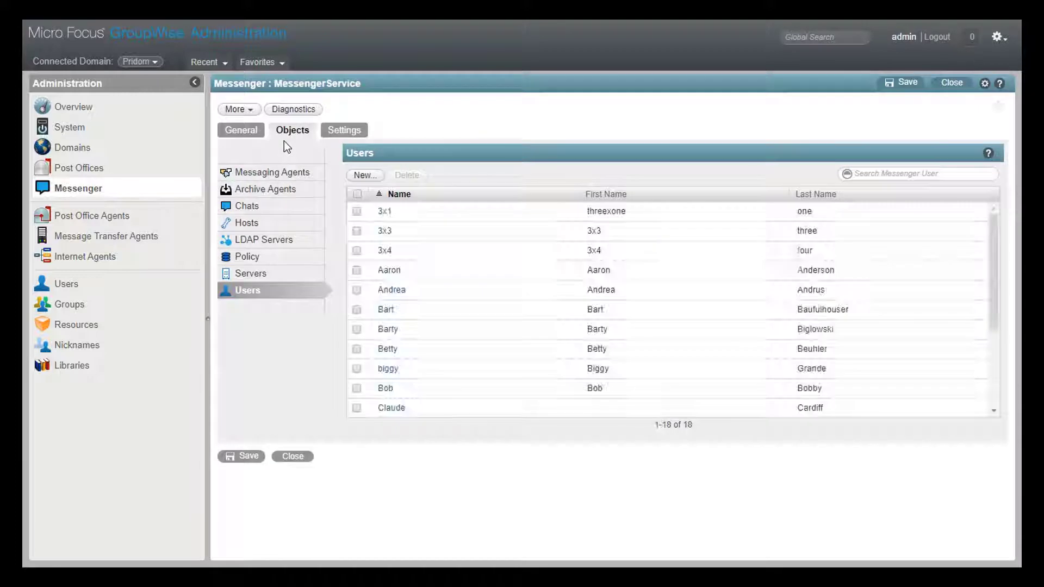
click(251, 258)
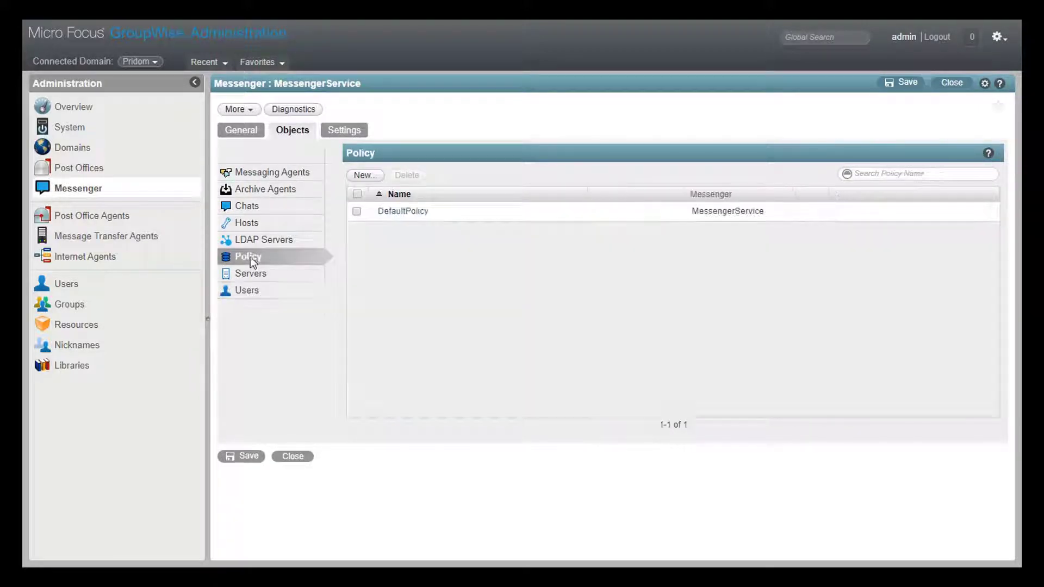
click(400, 212)
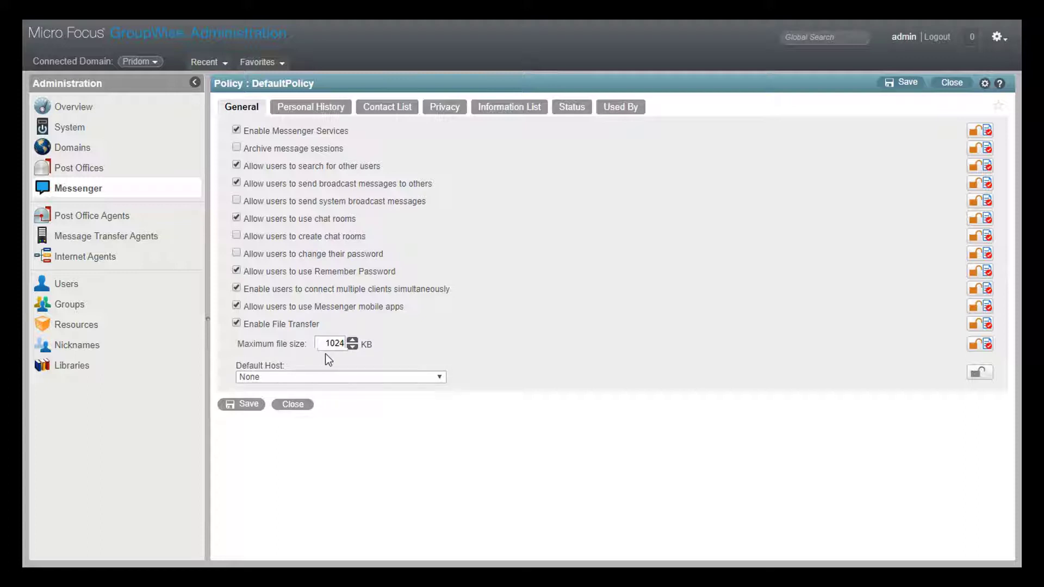
Leave the DefaultPolicy maximum file size at 1024 KB and start leaving the policy page
drag(323, 344, 346, 344)
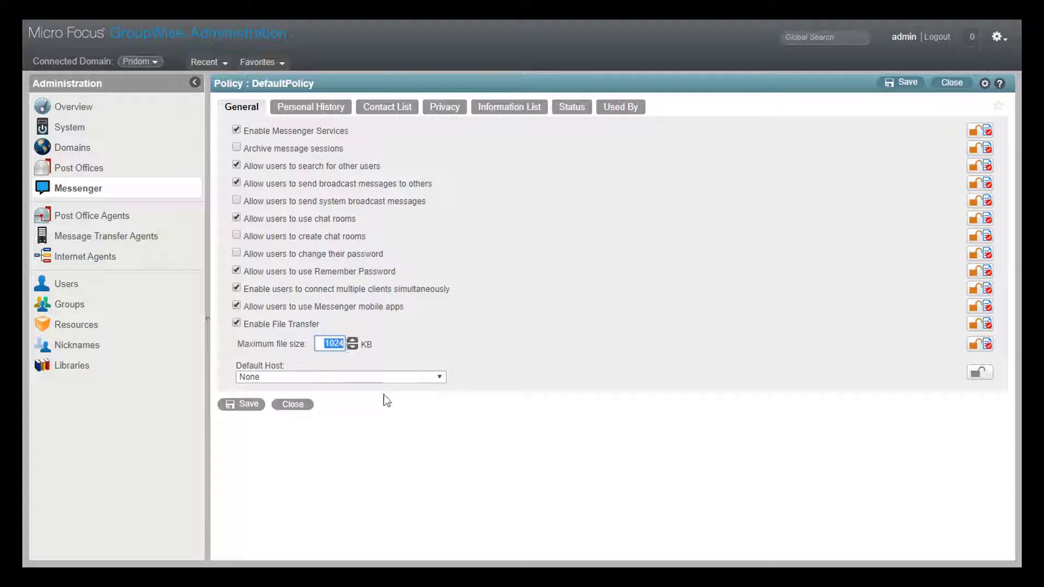
click(409, 351)
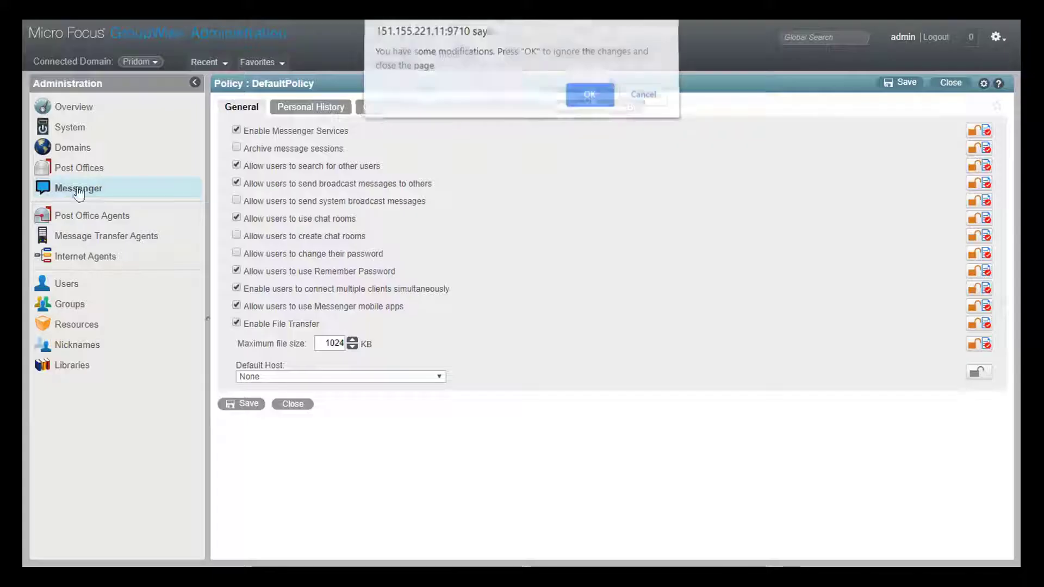
Discard the policy edits and show bworkman4Server_MessagingAgent's Agent Settings tab
click(589, 101)
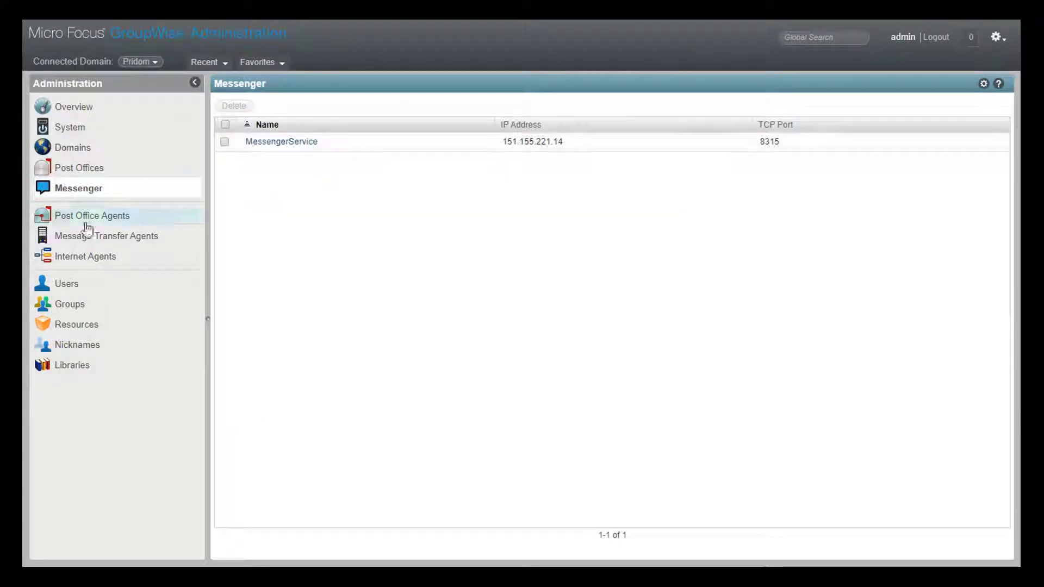
click(278, 143)
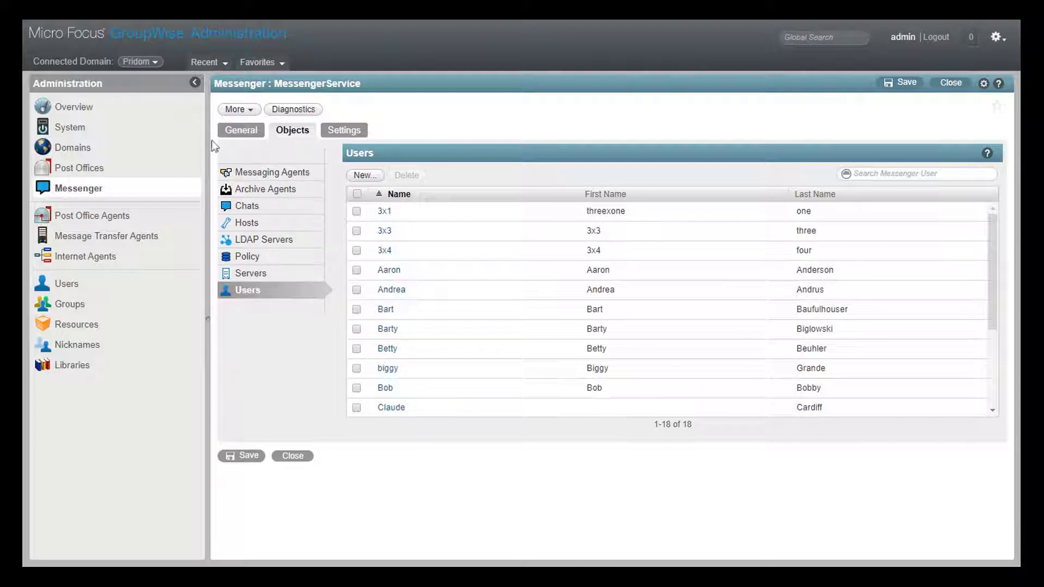
click(249, 171)
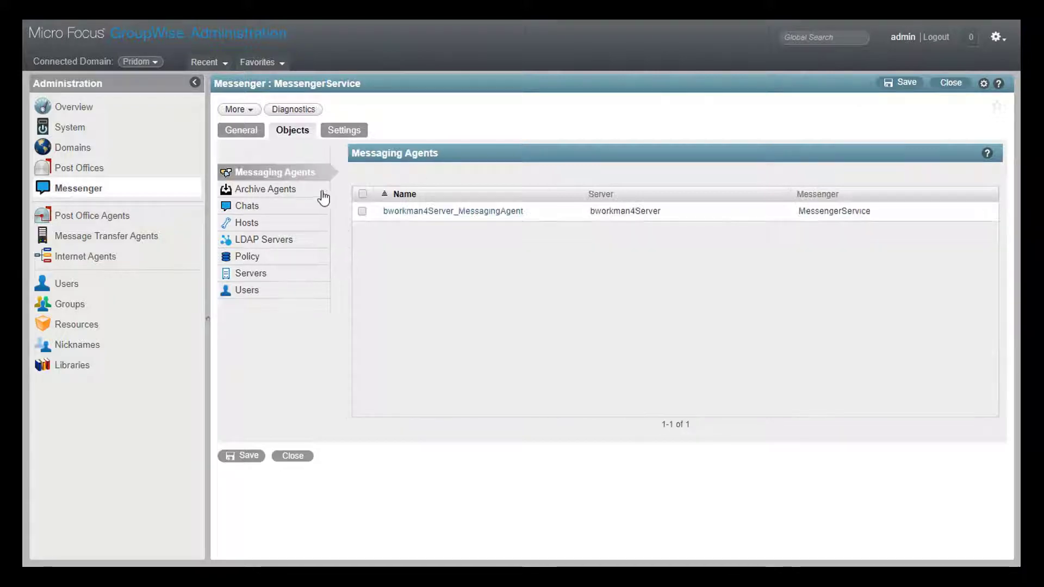
click(421, 212)
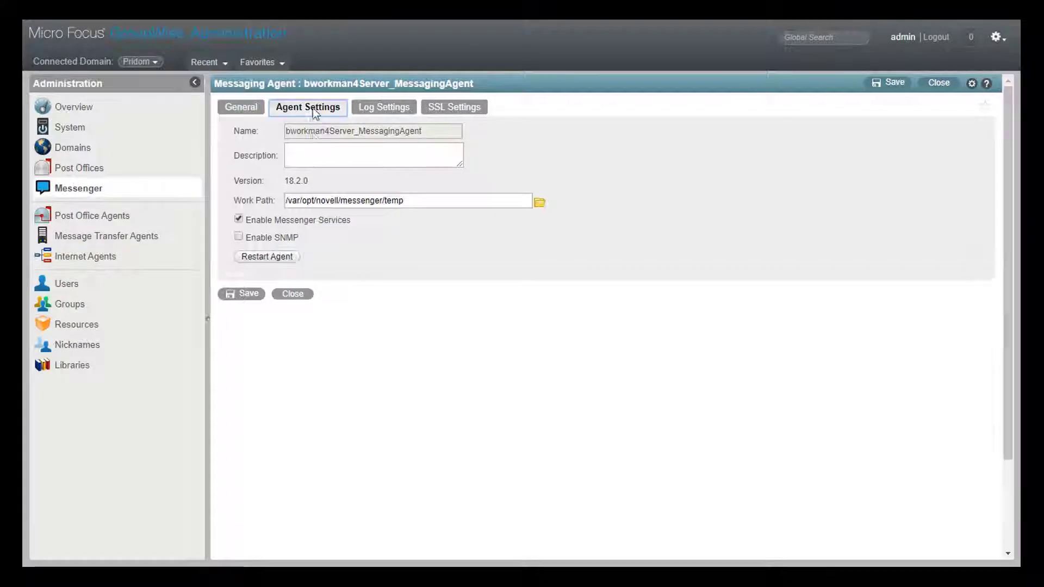
click(312, 107)
Lower Expire files after from 30 days by nine clicks and save the agent settings
scroll(234, 429, down, 3)
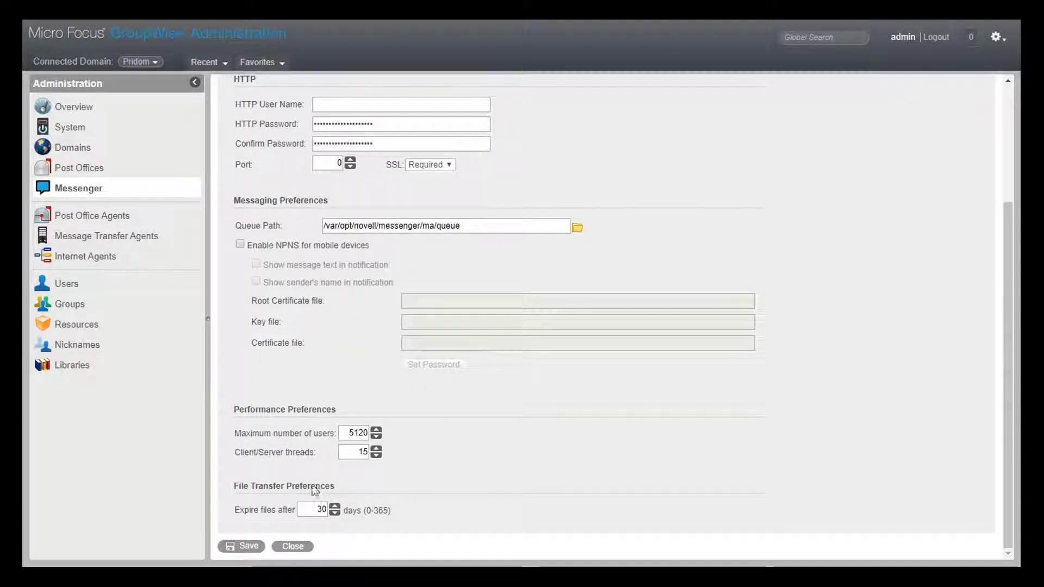
drag(299, 510, 333, 513)
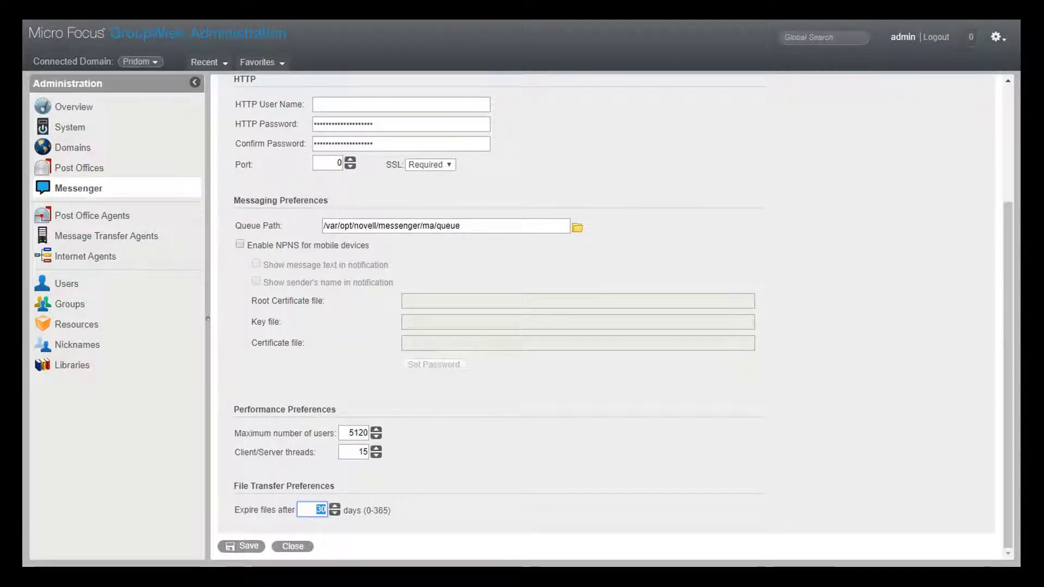
click(370, 544)
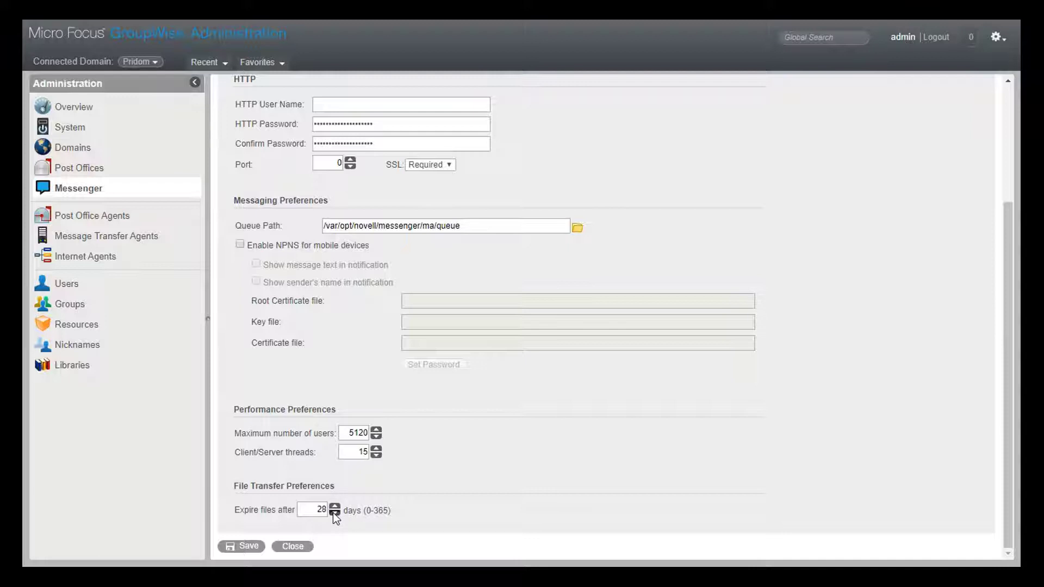
click(333, 513)
click(333, 514)
click(332, 513)
click(333, 514)
click(334, 513)
click(334, 514)
click(334, 514)
click(334, 513)
click(334, 513)
click(334, 514)
click(334, 514)
click(334, 513)
click(334, 514)
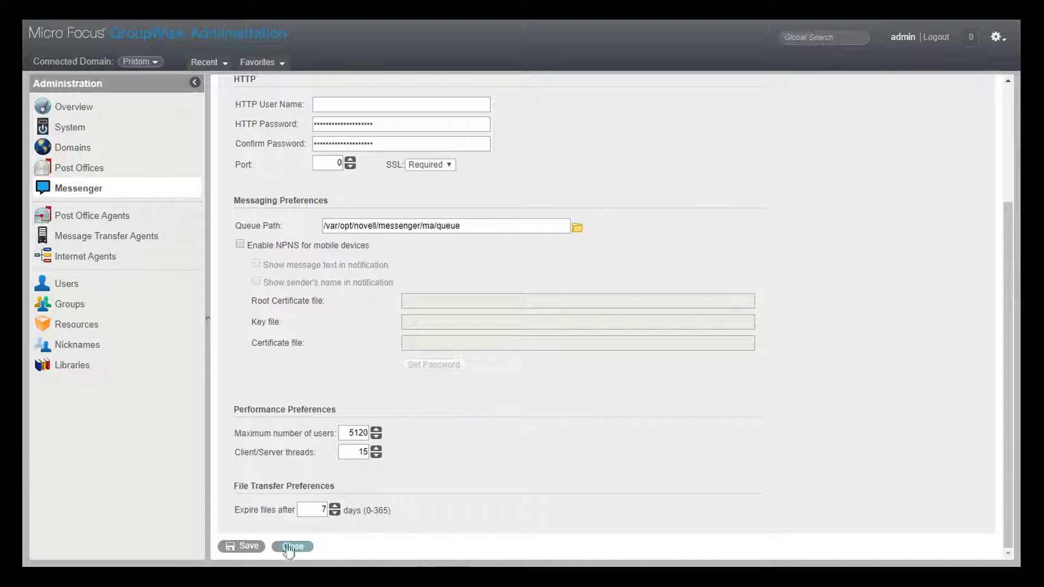
click(245, 547)
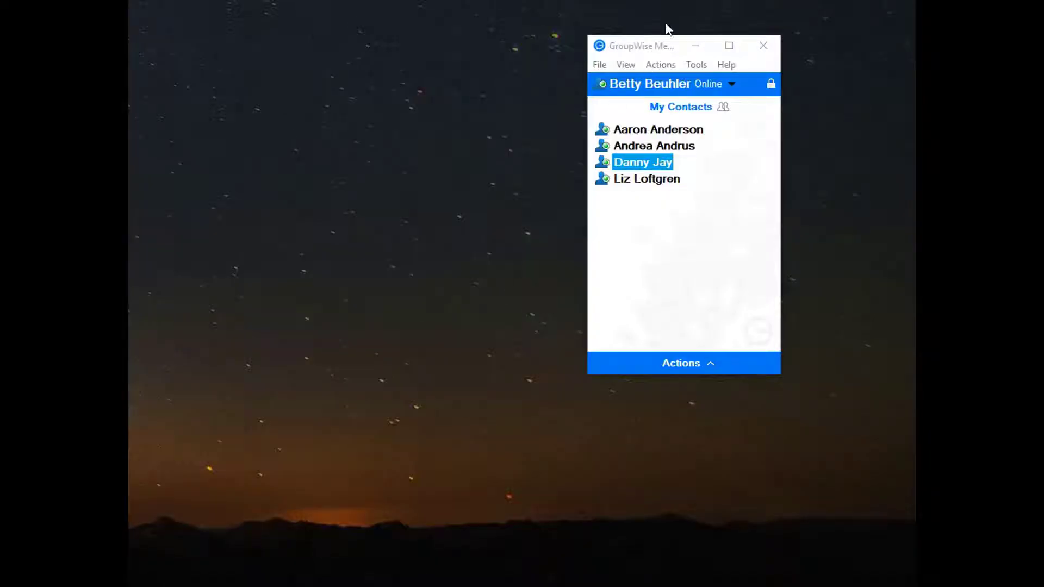
Open the Messenger client Options and show the File Transfer page
mouse_move(656, 44)
mouse_down()
mouse_move(729, 45)
mouse_move(669, 47)
mouse_up()
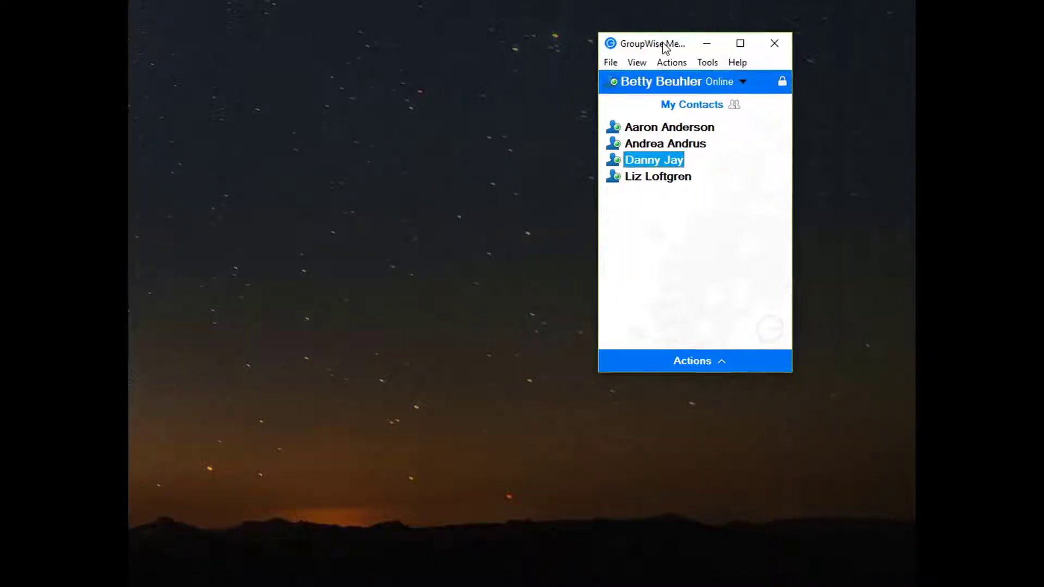
click(707, 62)
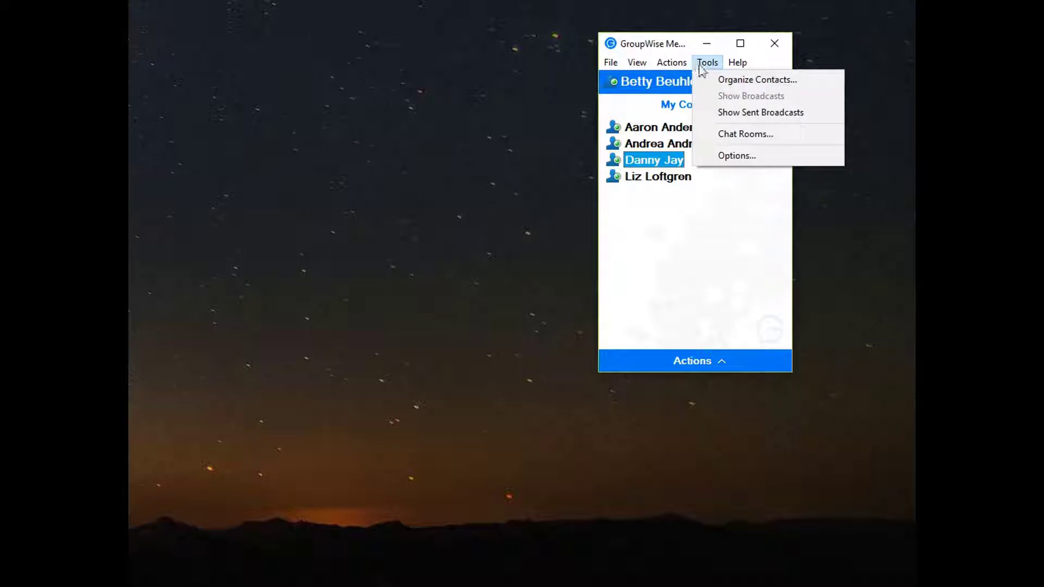
click(737, 155)
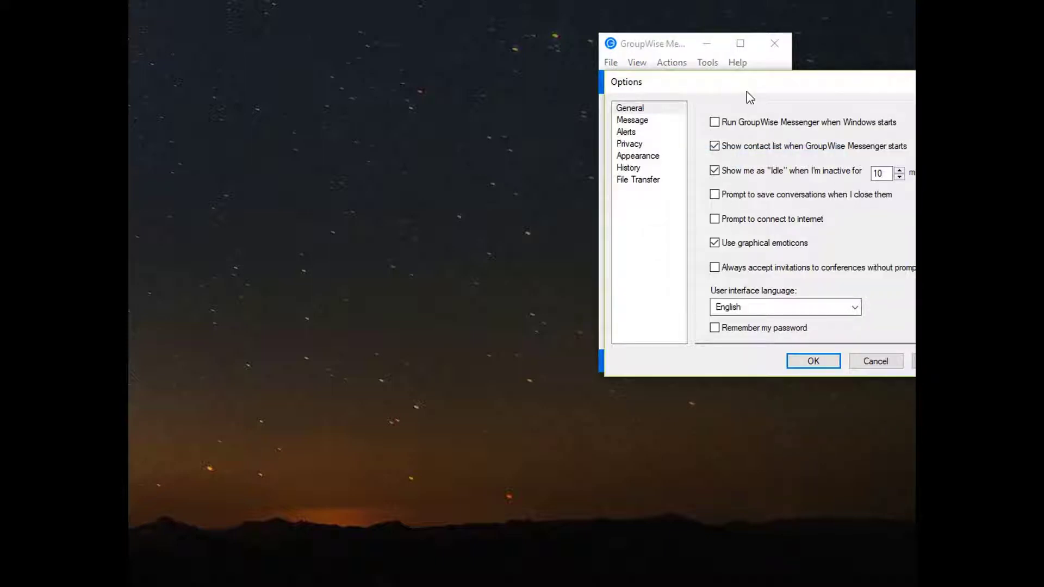
click(369, 207)
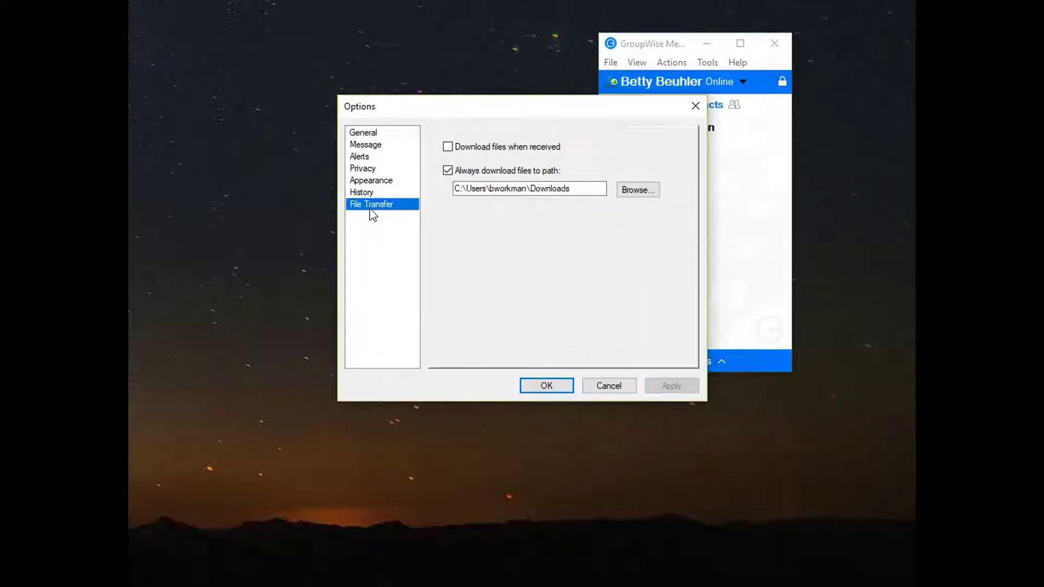
Keep Download files when received off and Always download files to path on
click(449, 149)
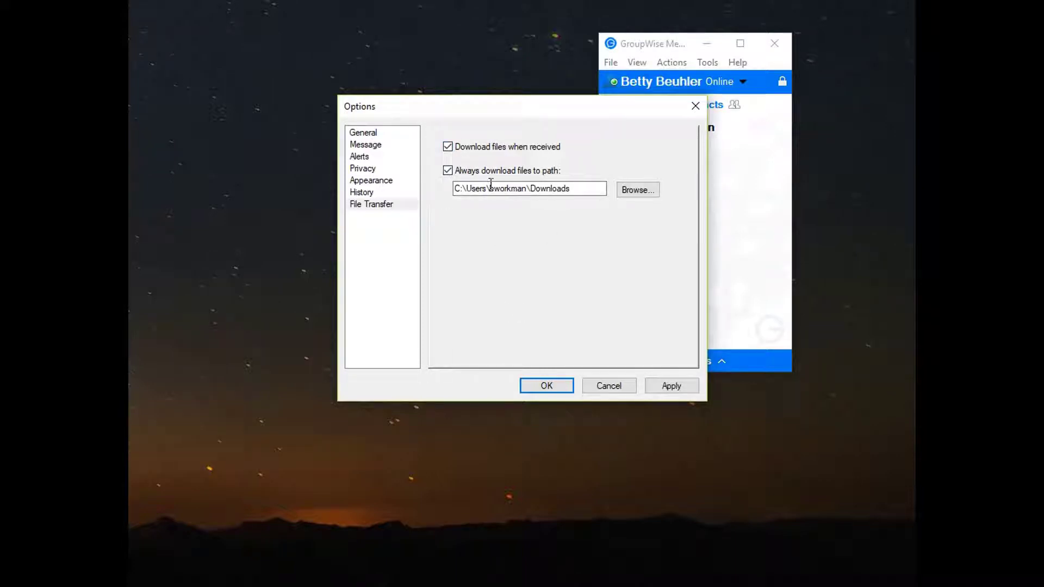
click(447, 148)
click(449, 173)
click(448, 170)
Set the download folder to Desktop and save the File Transfer options
click(633, 190)
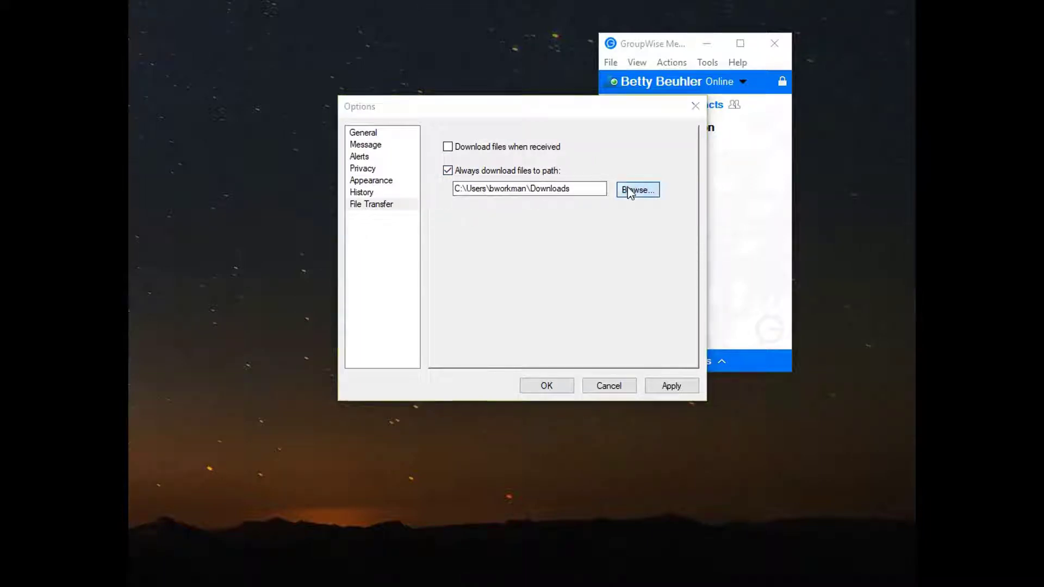
drag(423, 237, 459, 157)
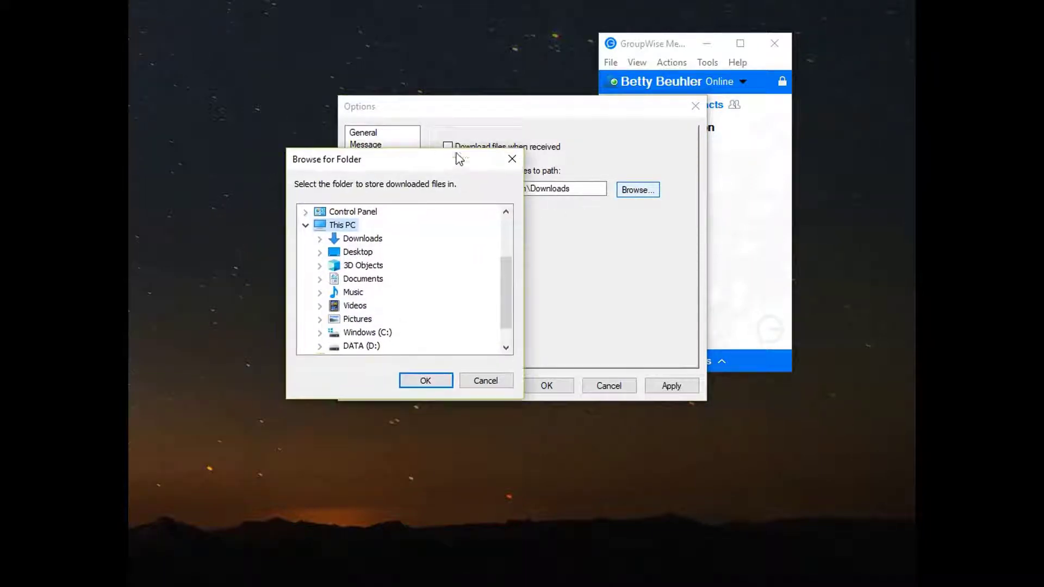
click(360, 253)
click(423, 379)
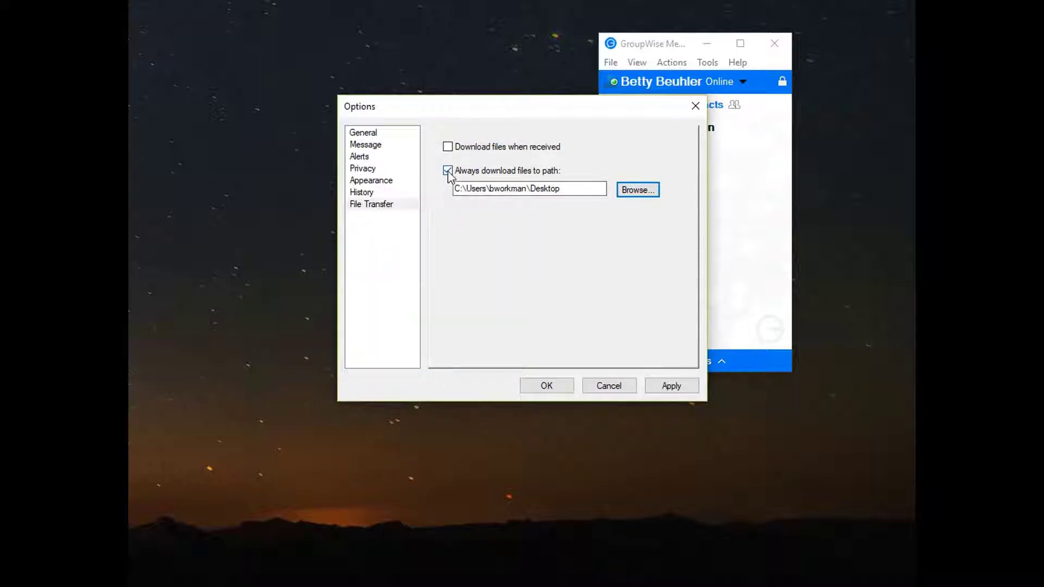
click(448, 171)
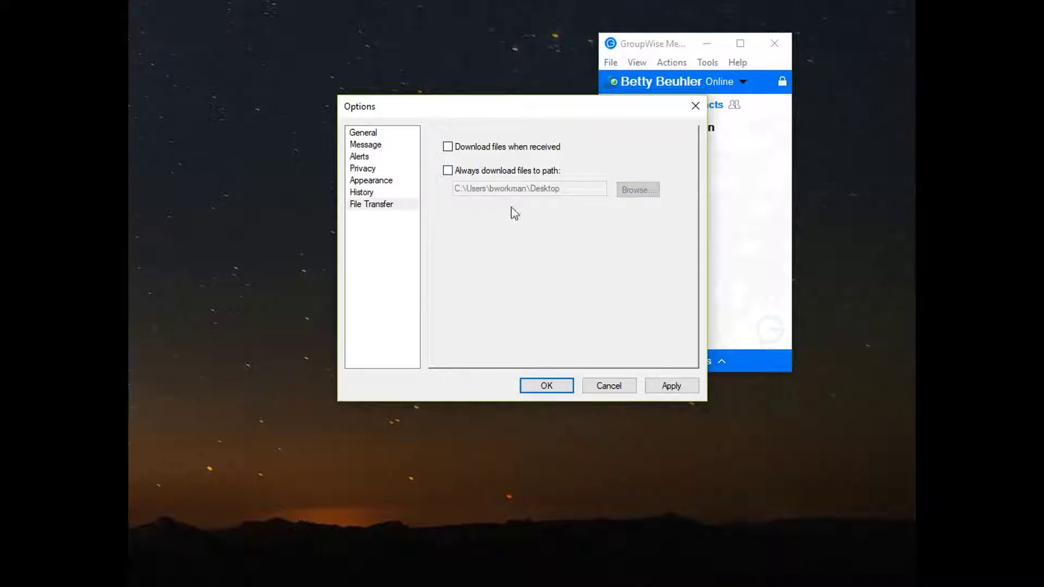
click(448, 172)
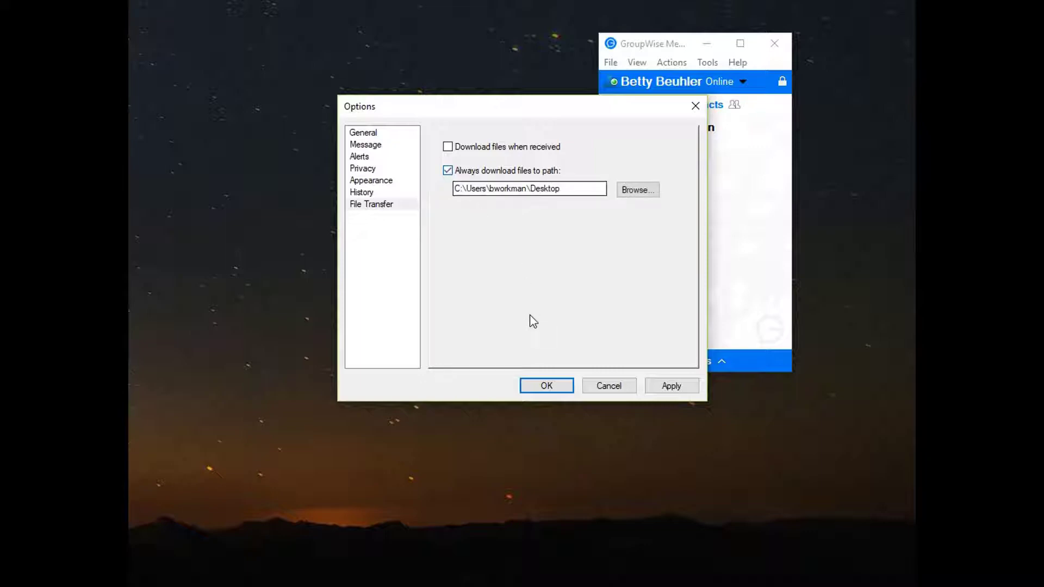
click(546, 387)
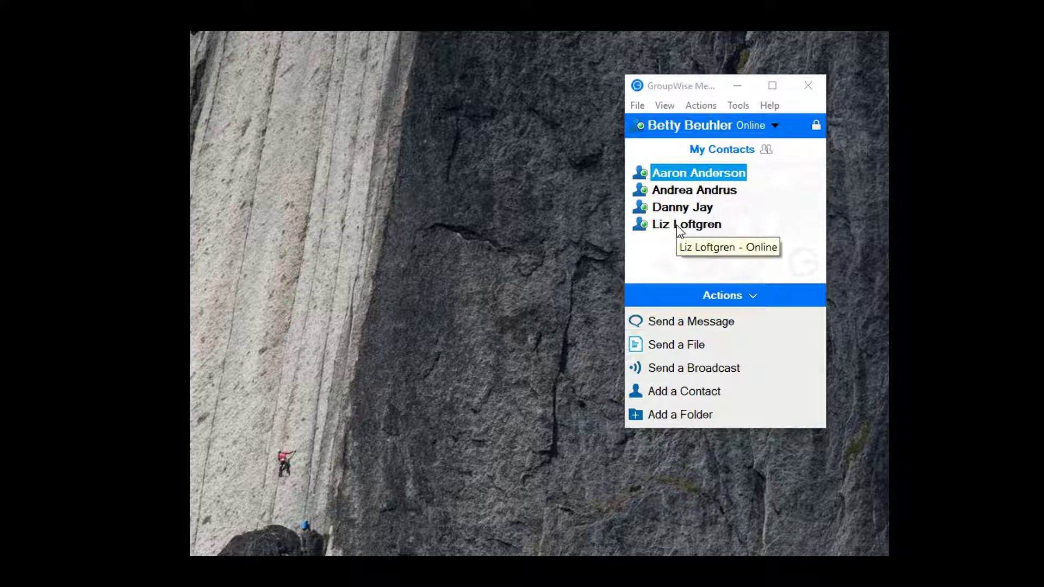
Open a conversation with the last contact in the list
right_click(677, 224)
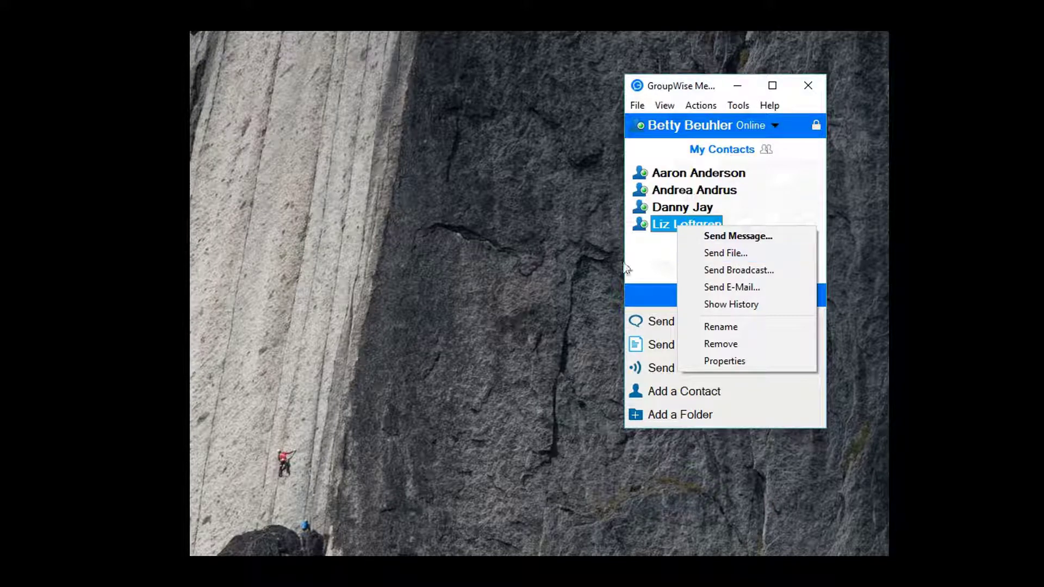
click(703, 521)
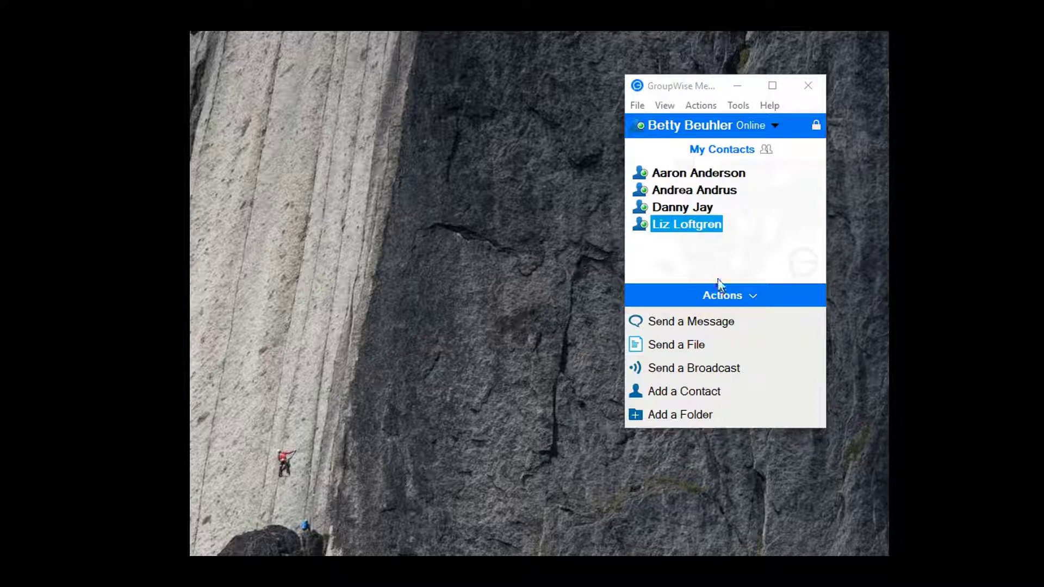
click(674, 227)
double_click(673, 227)
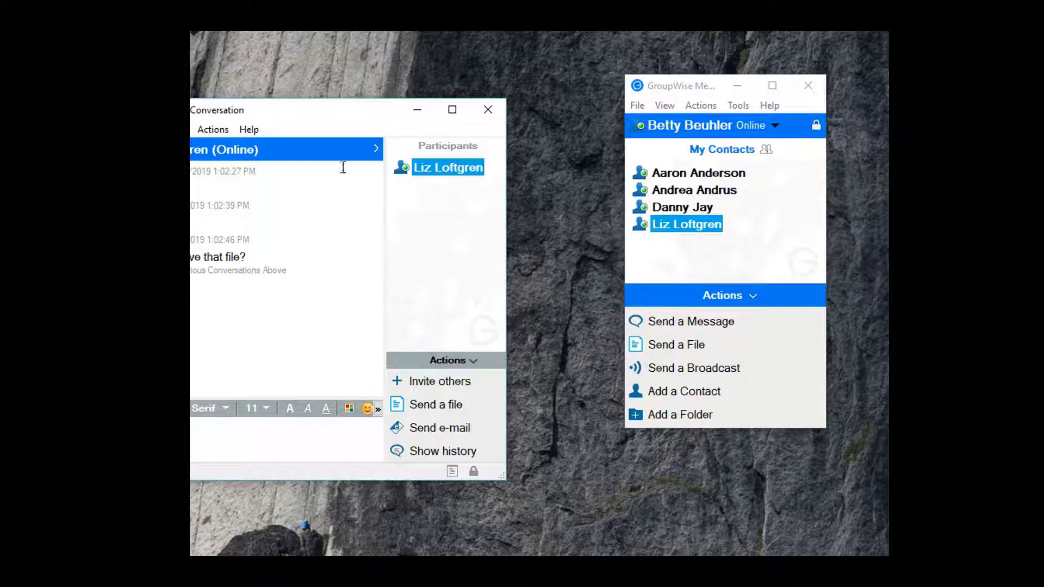
drag(284, 120, 454, 122)
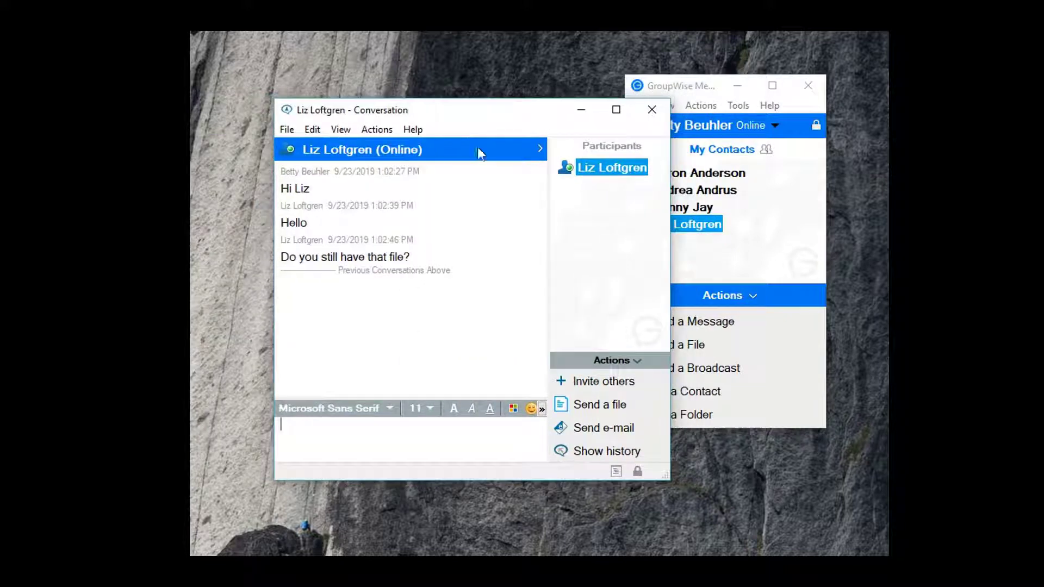
Send bcast.wav to the contact and download the received SmallText.txt file
click(592, 406)
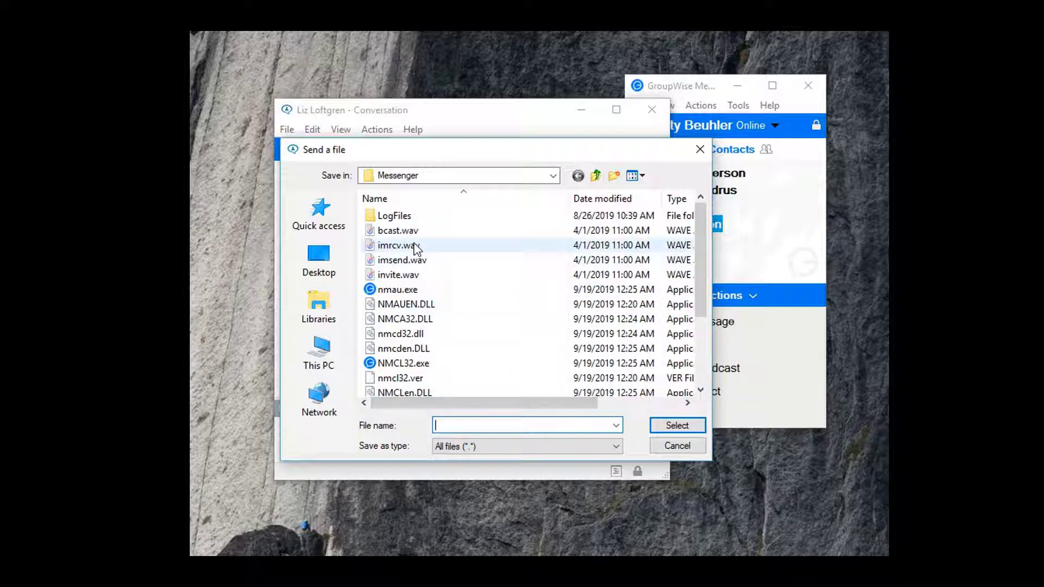
click(399, 230)
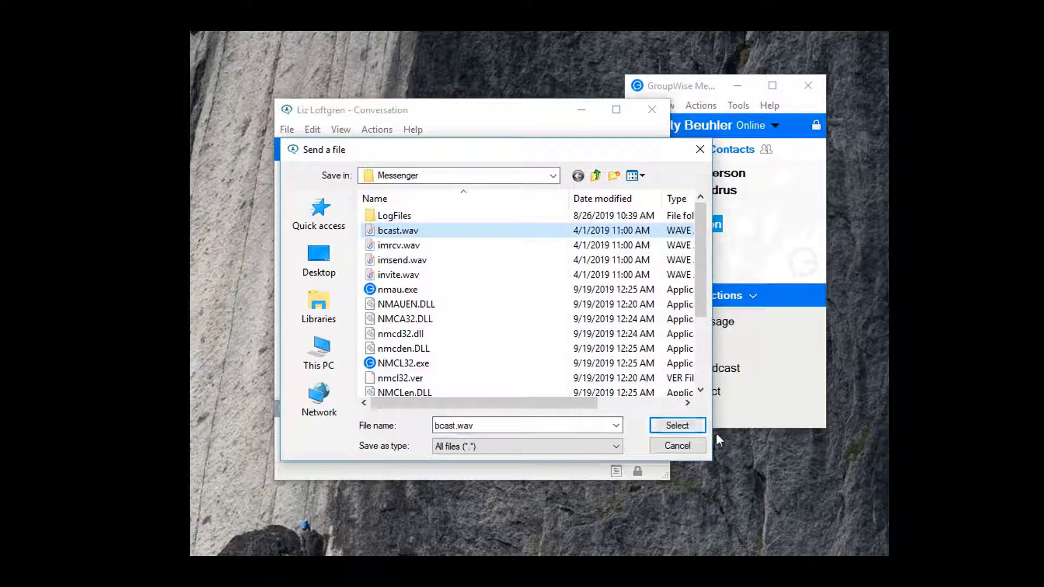
click(678, 426)
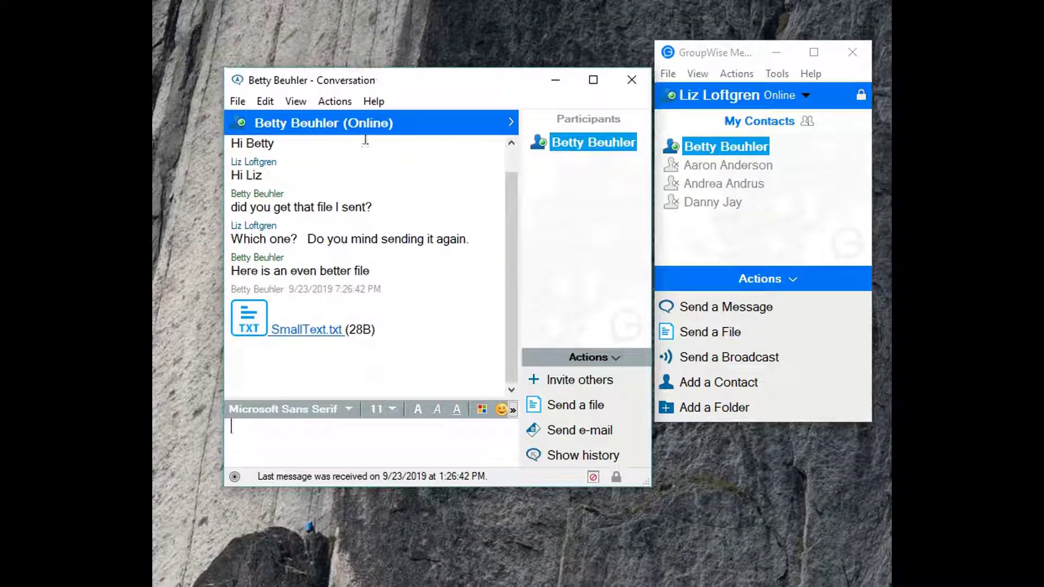
click(309, 332)
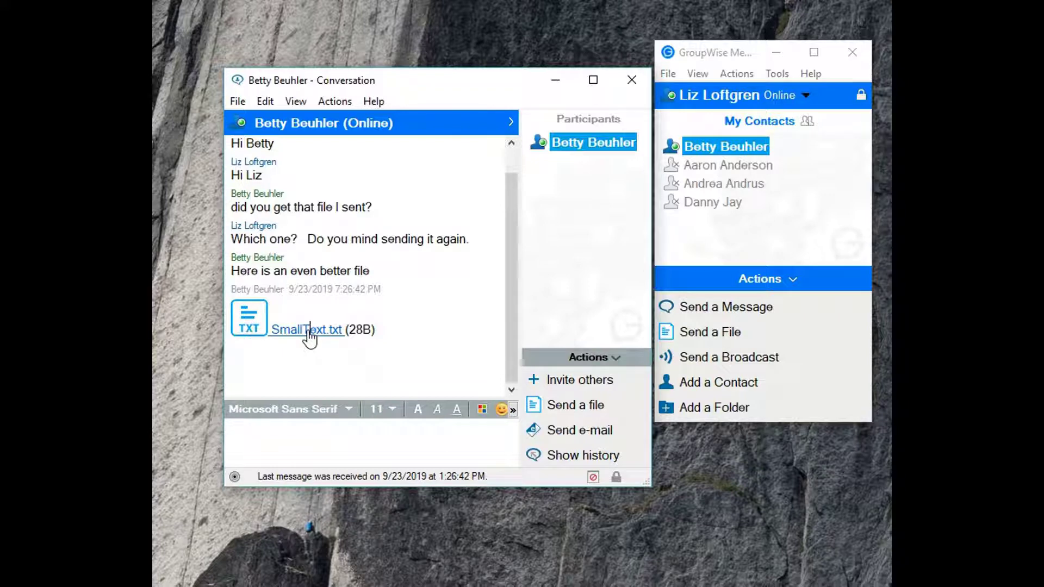